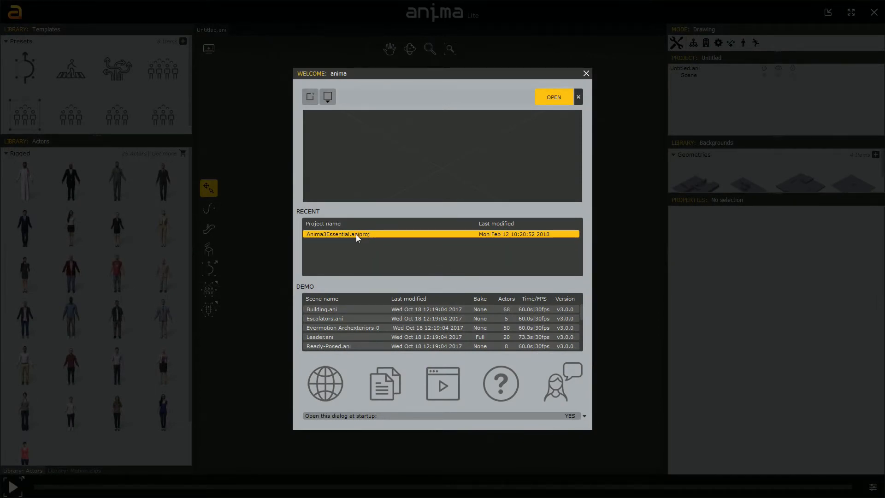
- Open the recent project Anima3Essential and load its scene Test.ani
{"action": "left_click", "coordinate": [548, 99]}
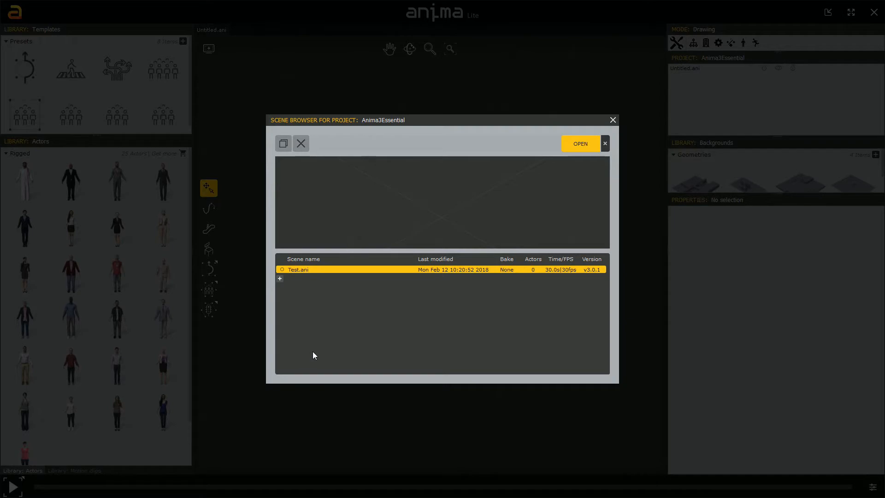
{"action": "left_click", "coordinate": [577, 145]}
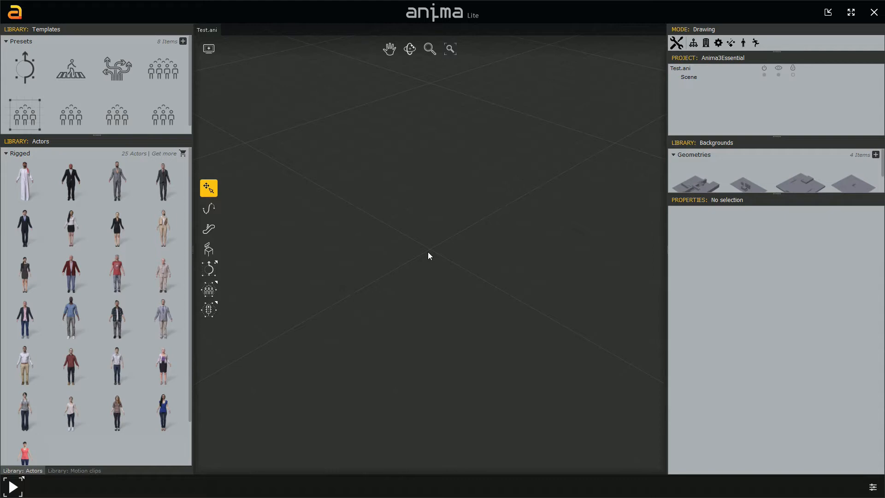
- Look over the template presets and compare the Actors library with the Motion clips library, finishing on Actors
{"action": "mouse_move", "coordinate": [179, 491]}
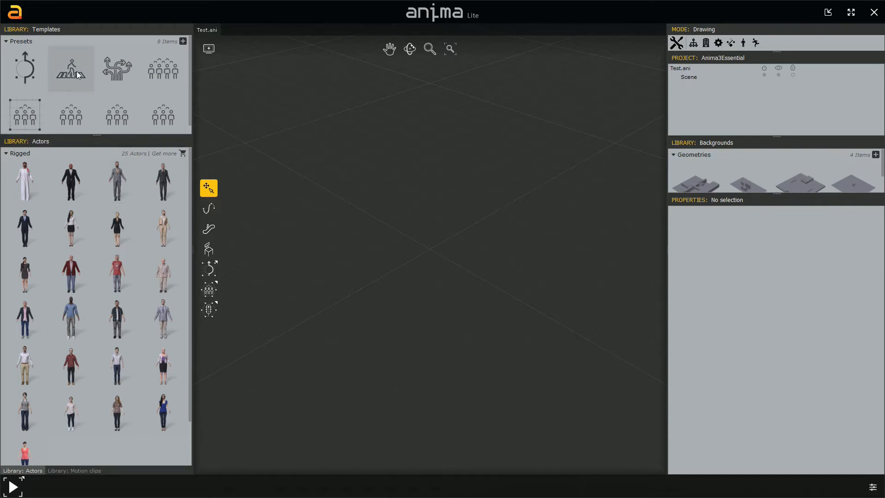
{"action": "mouse_move", "coordinate": [77, 72]}
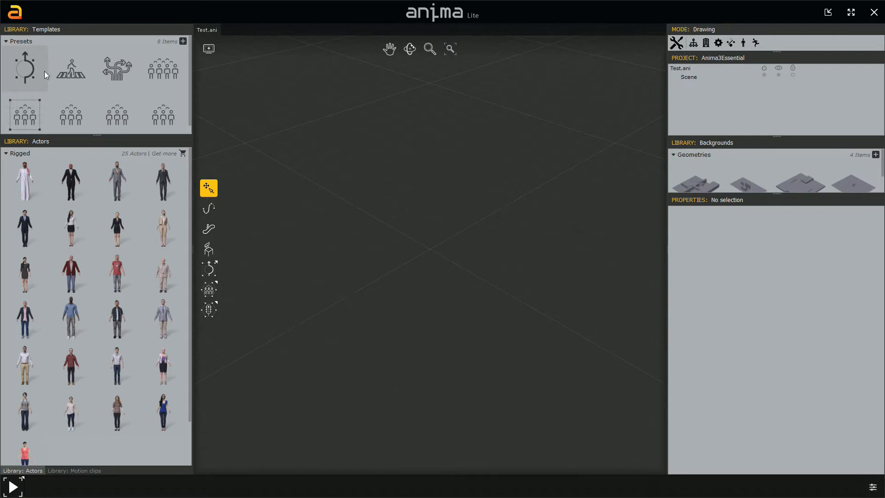
{"action": "mouse_move", "coordinate": [110, 63]}
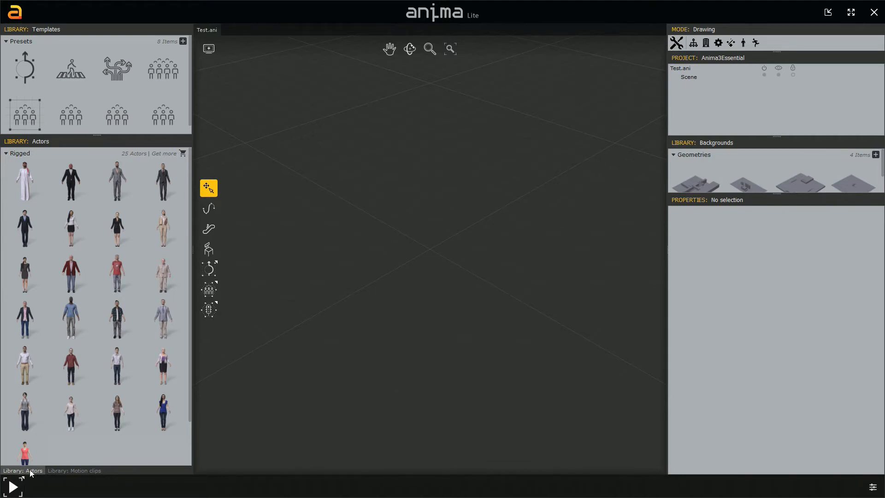
{"action": "left_click", "coordinate": [86, 470]}
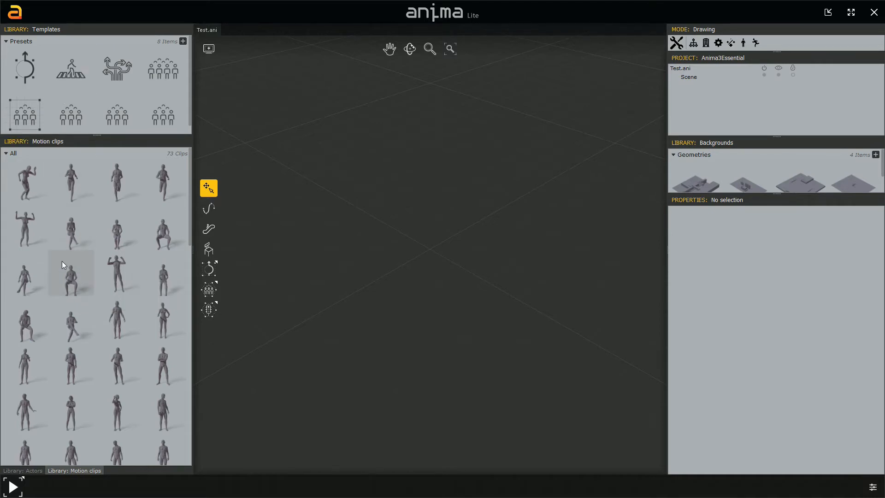
{"action": "left_click", "coordinate": [37, 471]}
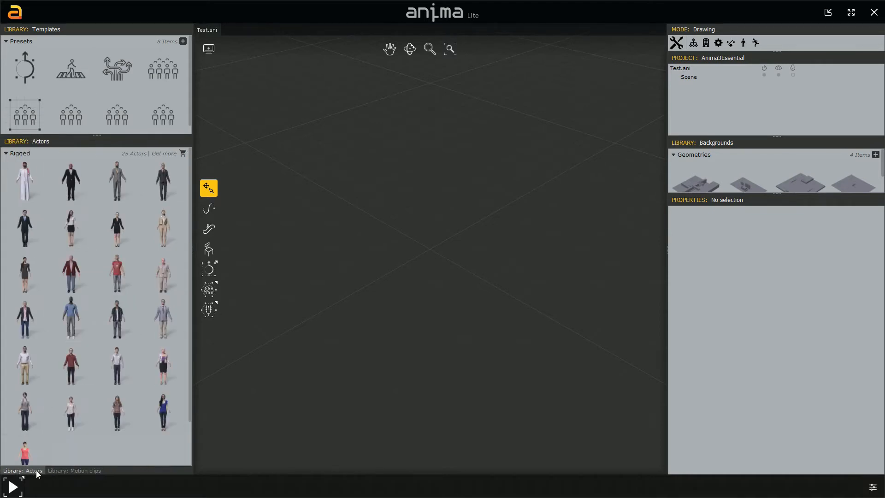
{"action": "left_click", "coordinate": [65, 470]}
{"action": "left_click", "coordinate": [34, 468]}
{"action": "left_click", "coordinate": [61, 471]}
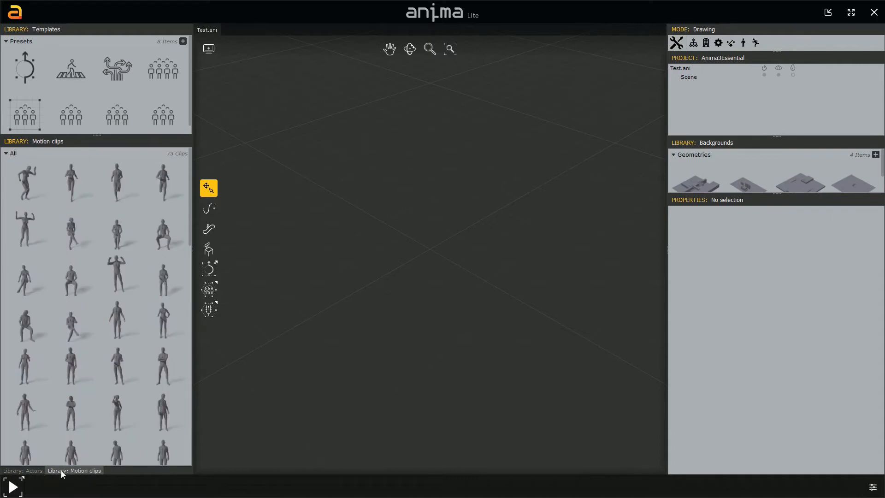
{"action": "left_click", "coordinate": [31, 470]}
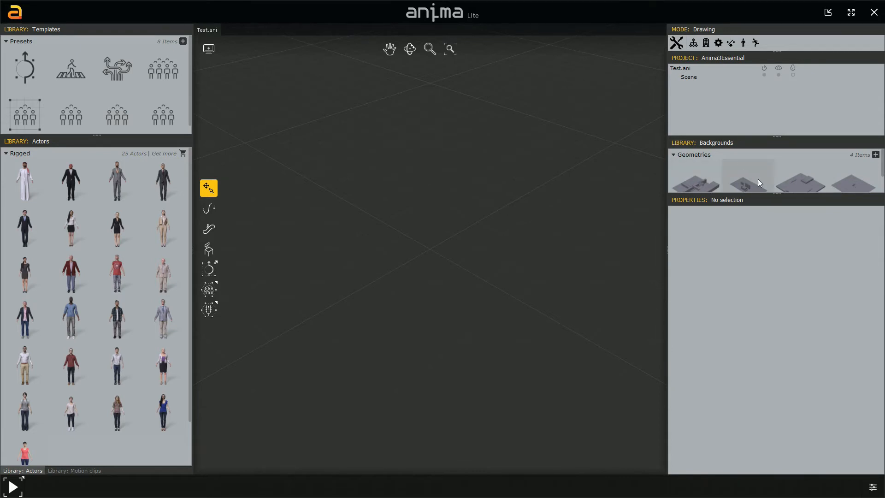
- Make the Backgrounds library taller and detach it as a floating panel over the viewport
{"action": "left_click_drag", "start_coordinate": [777, 194], "coordinate": [776, 221]}
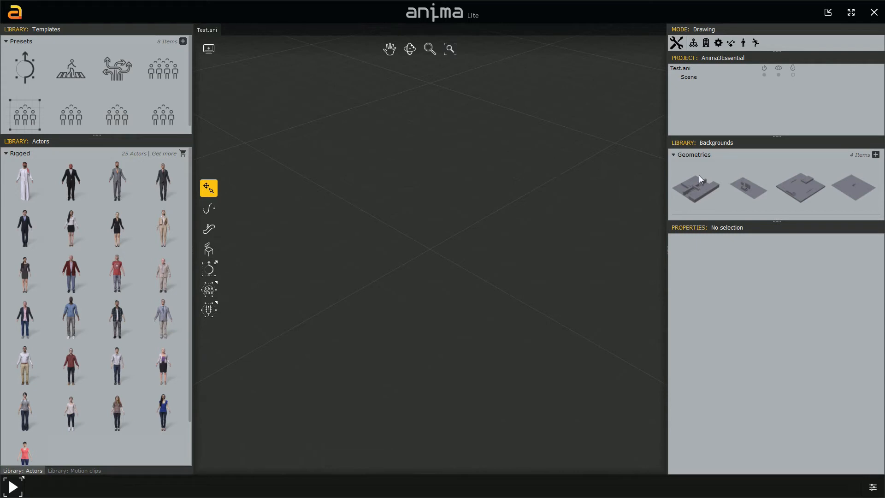
{"action": "mouse_move", "coordinate": [781, 147]}
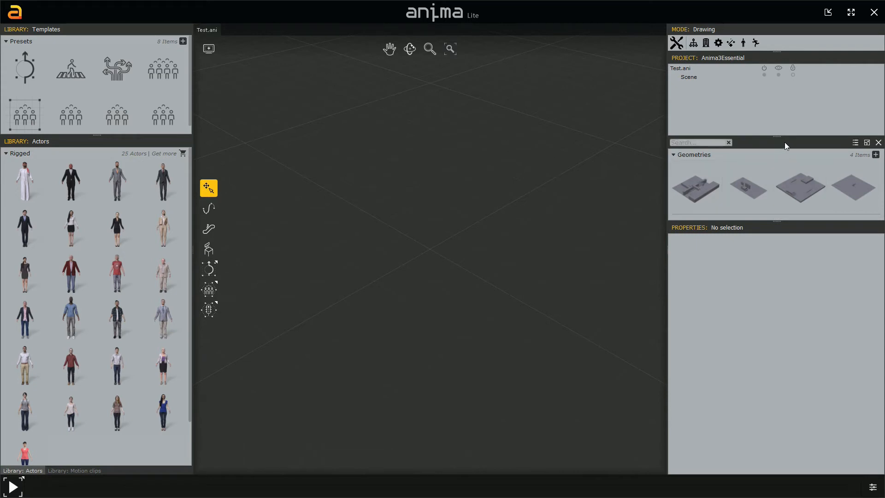
{"action": "left_click_drag", "start_coordinate": [784, 142], "coordinate": [432, 140]}
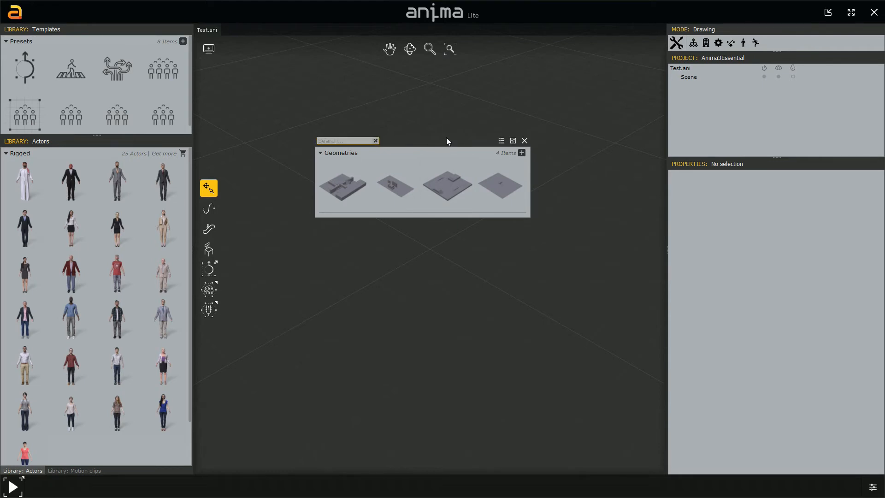
{"action": "left_click_drag", "start_coordinate": [454, 141], "coordinate": [417, 136]}
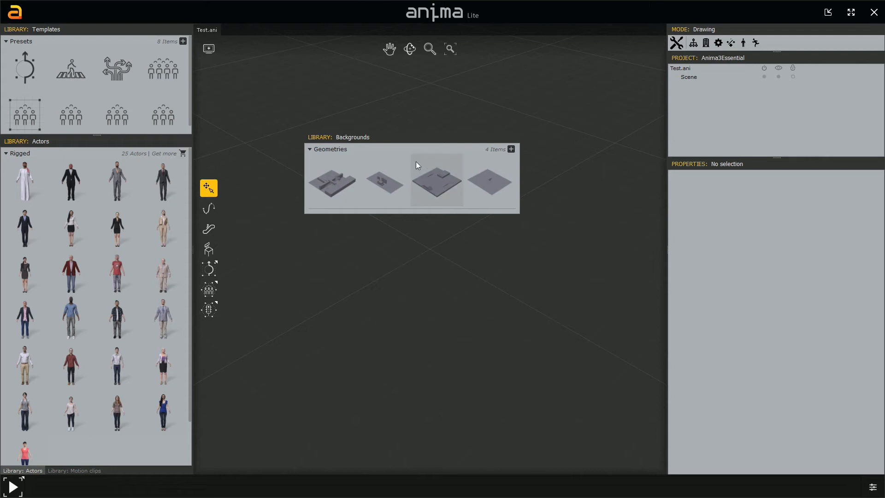
{"action": "mouse_move", "coordinate": [415, 137]}
{"action": "left_mouse_down"}
{"action": "mouse_move", "coordinate": [451, 171]}
{"action": "mouse_move", "coordinate": [428, 147]}
{"action": "mouse_move", "coordinate": [419, 153]}
{"action": "left_mouse_up"}
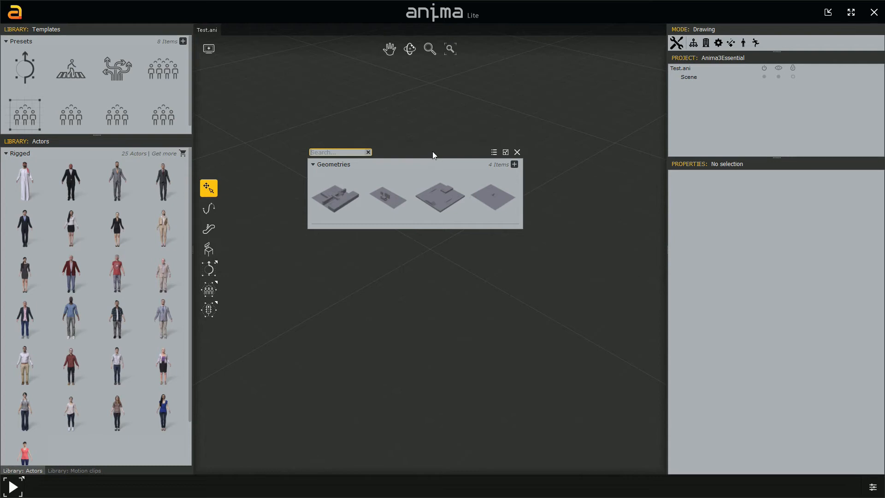
- Dock the floating Backgrounds library between the Templates and Actors libraries
{"action": "left_click_drag", "start_coordinate": [427, 151], "coordinate": [97, 144]}
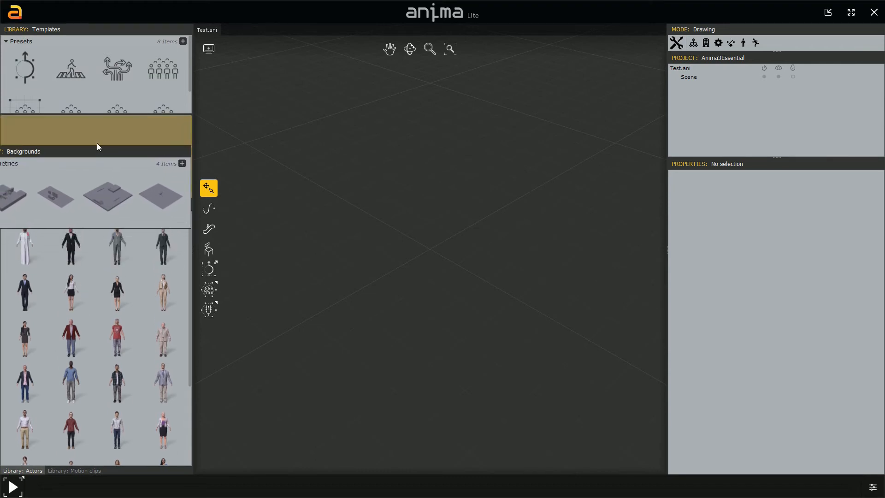
{"action": "left_click_drag", "start_coordinate": [102, 74], "coordinate": [119, 135]}
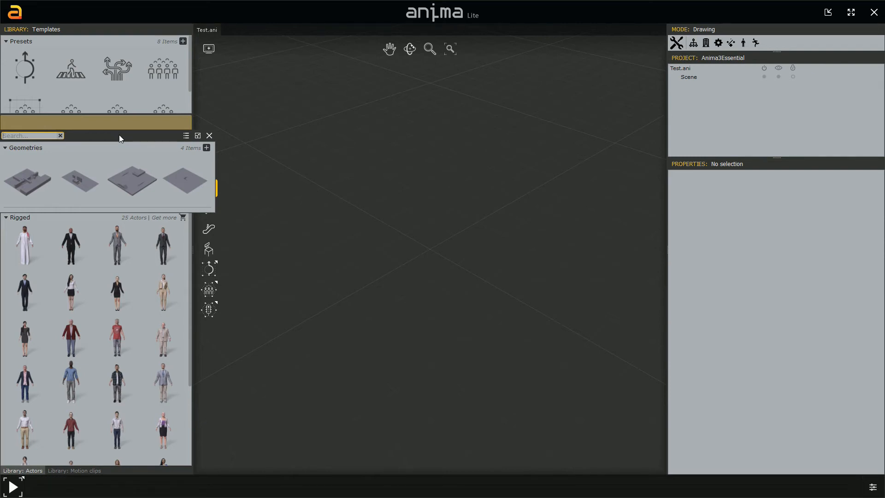
{"action": "left_click_drag", "start_coordinate": [119, 135], "coordinate": [121, 127]}
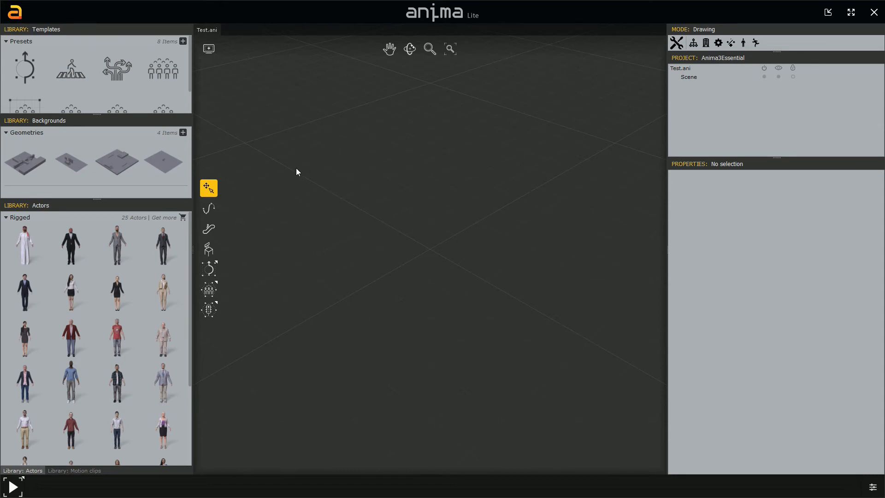
- Stack the Backgrounds library in one group with the Templates library and switch between the two, finishing on Templates
{"action": "mouse_move", "coordinate": [96, 33]}
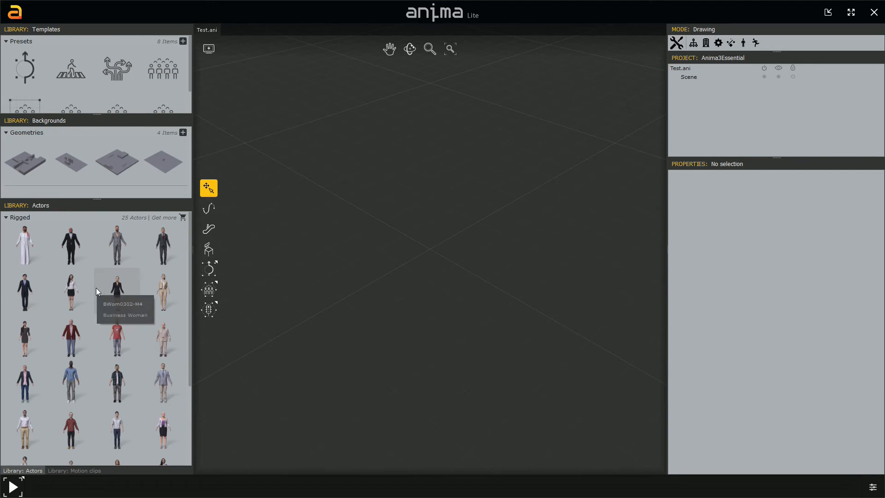
{"action": "mouse_move", "coordinate": [101, 118]}
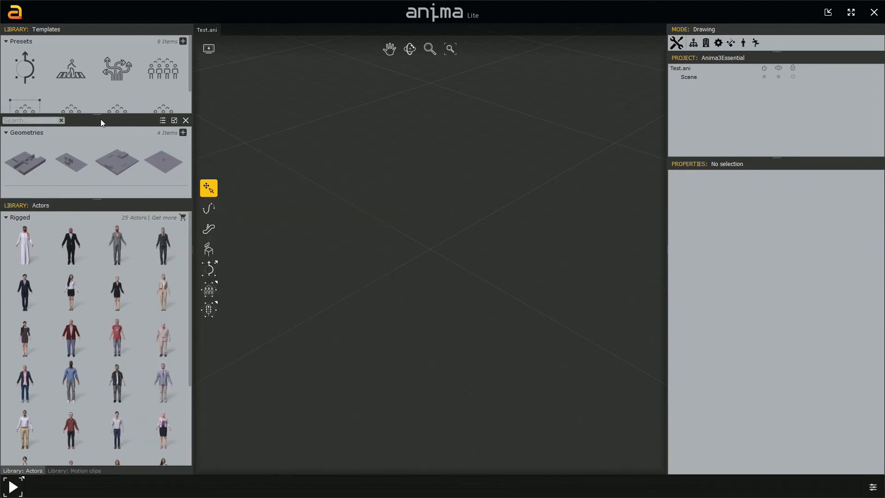
{"action": "left_click_drag", "start_coordinate": [101, 119], "coordinate": [99, 58]}
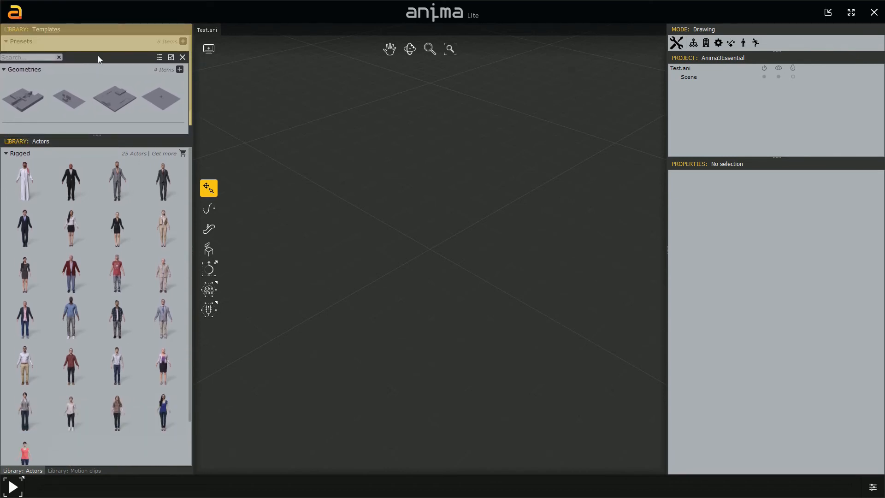
{"action": "left_click_drag", "start_coordinate": [97, 56], "coordinate": [97, 55]}
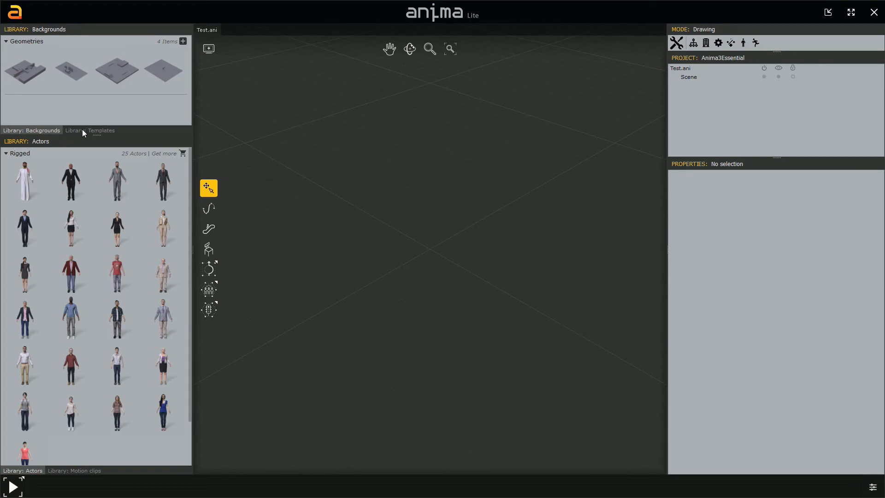
{"action": "left_click", "coordinate": [83, 129]}
{"action": "left_click", "coordinate": [57, 127]}
{"action": "left_click", "coordinate": [81, 129]}
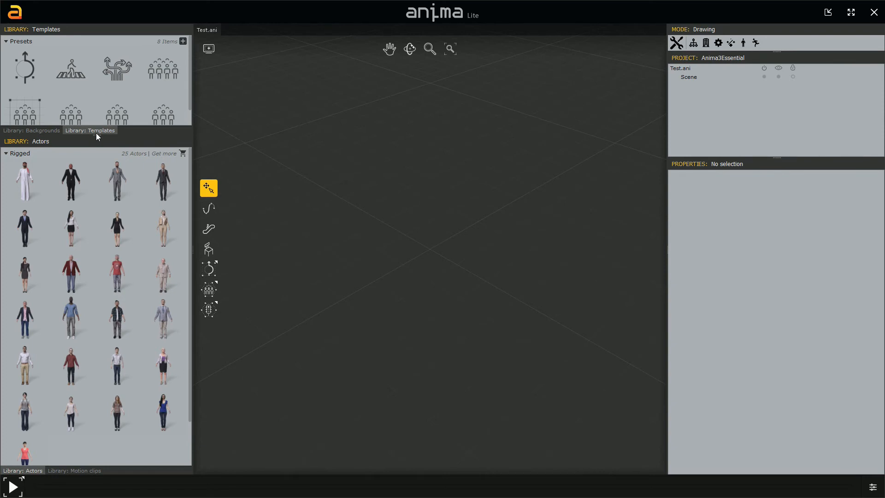
- Make the stacked library group slightly taller and alternate between Backgrounds and Templates, finishing on Backgrounds
{"action": "left_click_drag", "start_coordinate": [97, 135], "coordinate": [98, 151]}
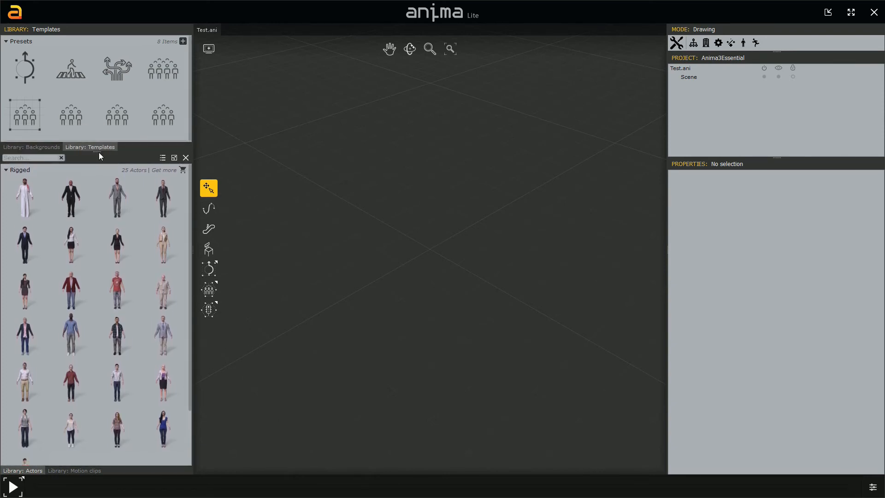
{"action": "left_click", "coordinate": [51, 147]}
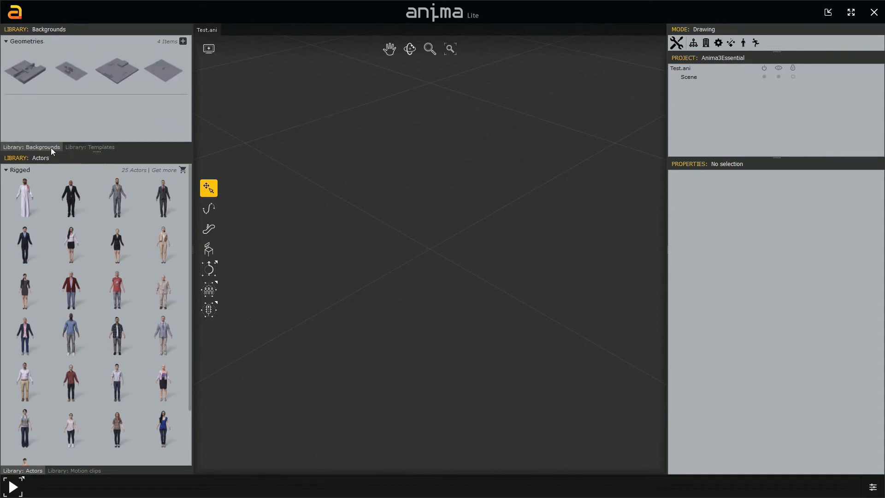
{"action": "left_click", "coordinate": [75, 147]}
{"action": "left_click", "coordinate": [52, 146]}
- Restore the default workspace layout
{"action": "left_click", "coordinate": [17, 18]}
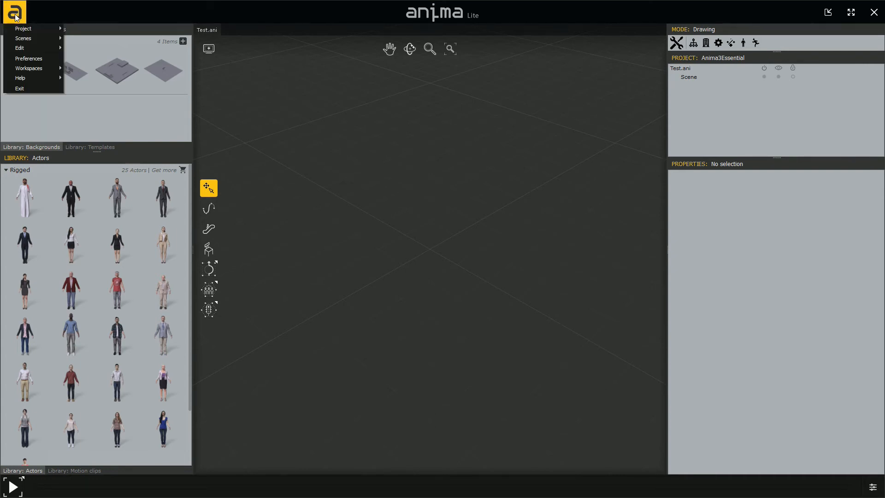
{"action": "mouse_move", "coordinate": [32, 68]}
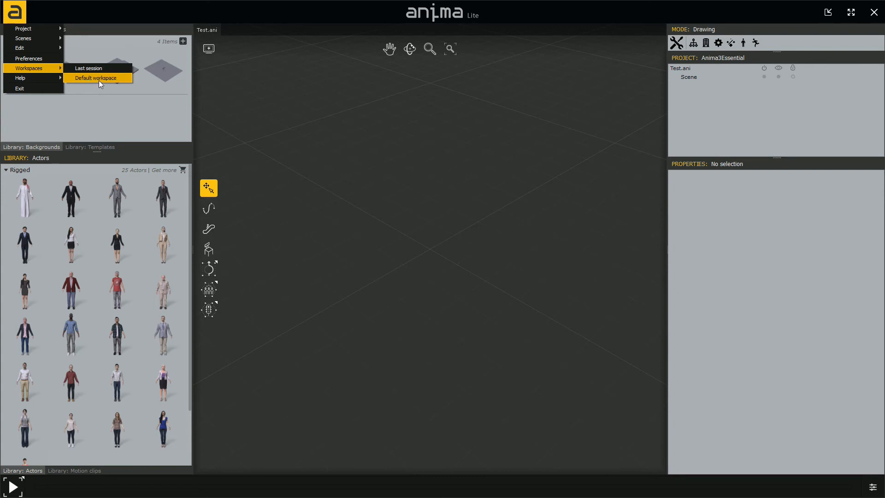
{"action": "left_click", "coordinate": [95, 77]}
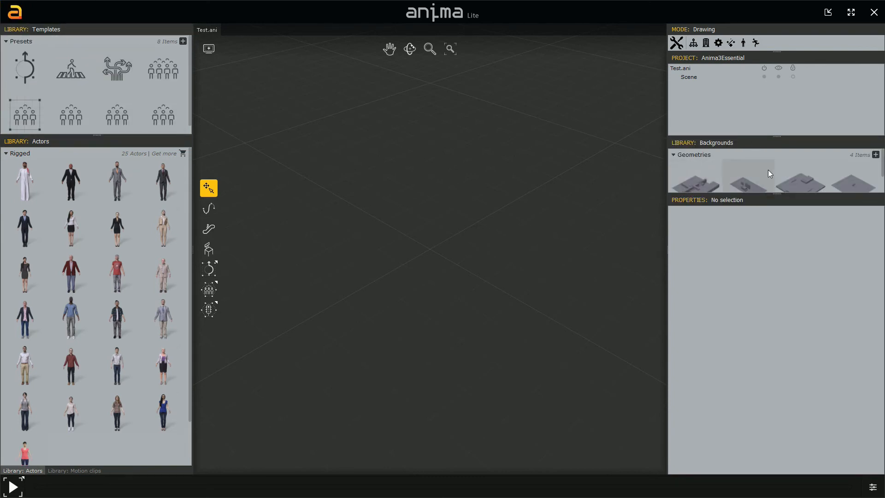
- Group the Backgrounds library with Templates and show its items as a name list, then as thumbnails again
{"action": "left_click_drag", "start_coordinate": [768, 169], "coordinate": [561, 169]}
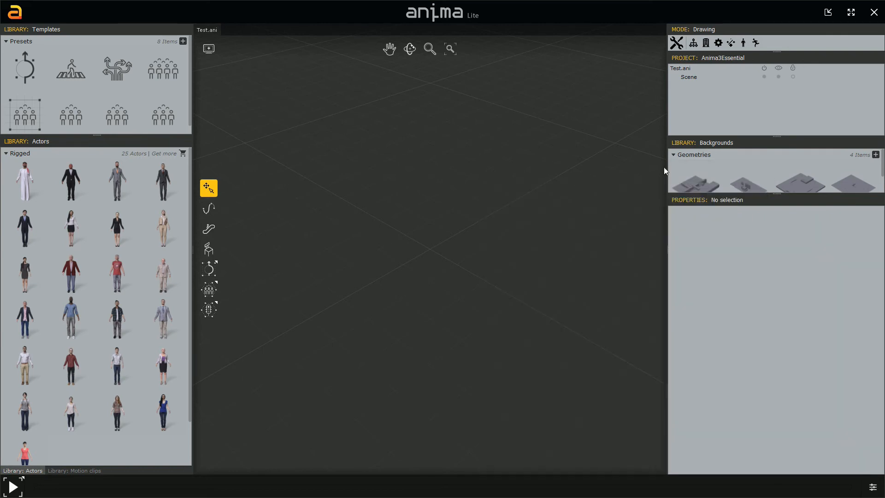
{"action": "left_click_drag", "start_coordinate": [790, 142], "coordinate": [109, 52]}
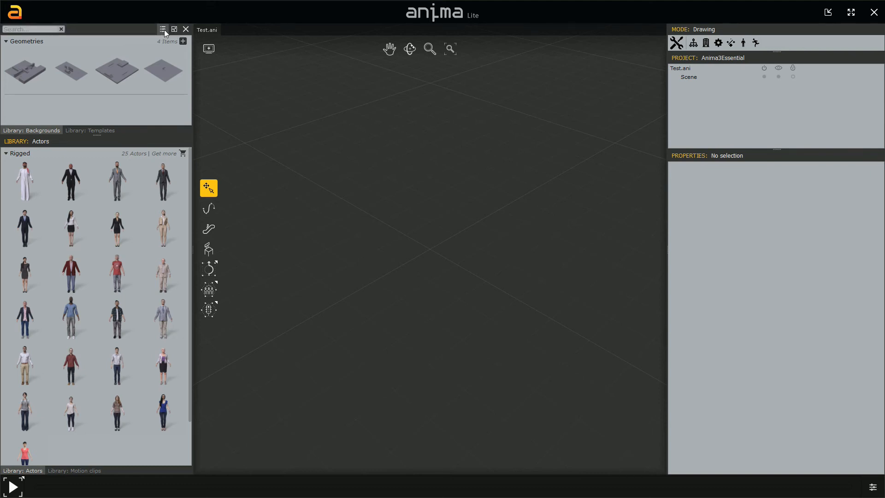
{"action": "left_click", "coordinate": [164, 30]}
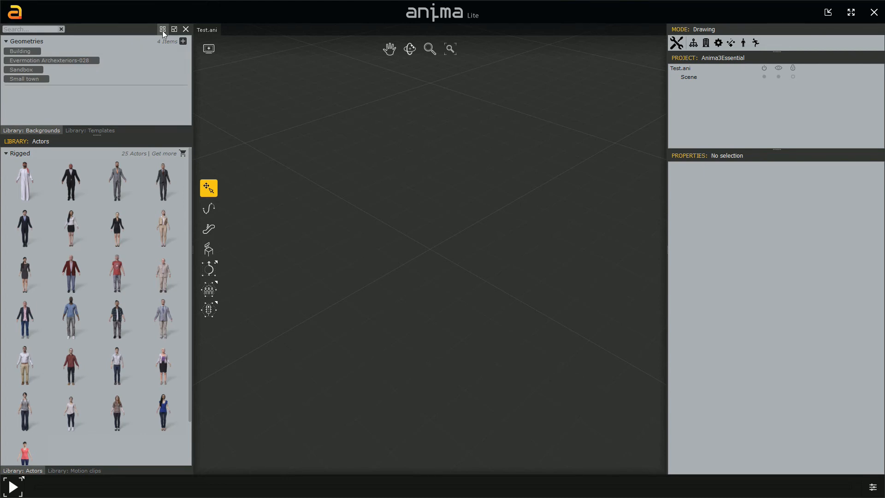
{"action": "left_click", "coordinate": [164, 30]}
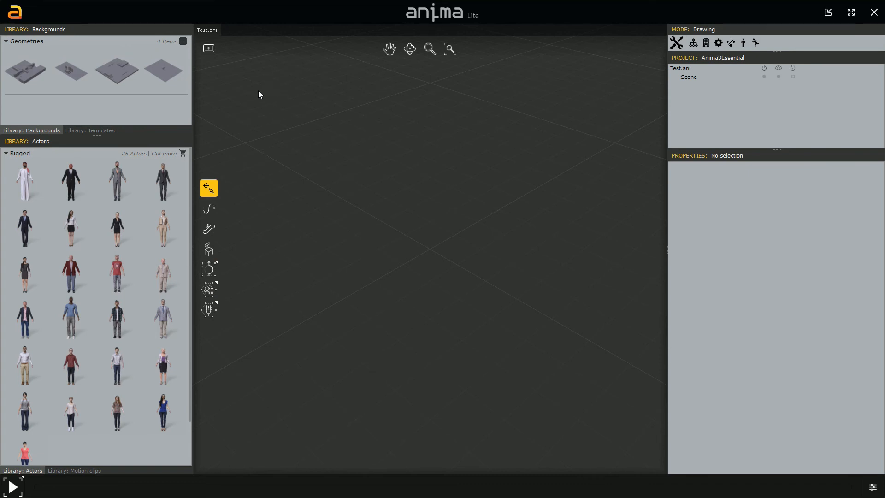
- Detach the Backgrounds library from the Templates group as a floating panel and close it
{"action": "mouse_move", "coordinate": [163, 29]}
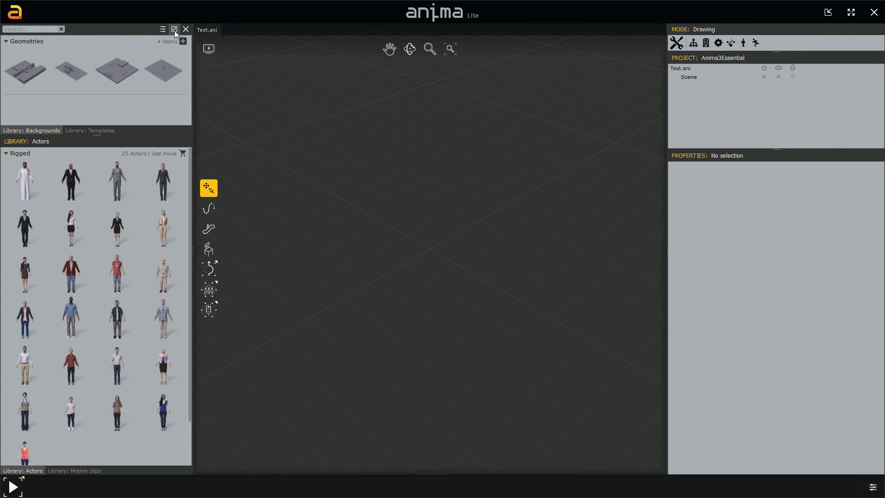
{"action": "left_click", "coordinate": [174, 29]}
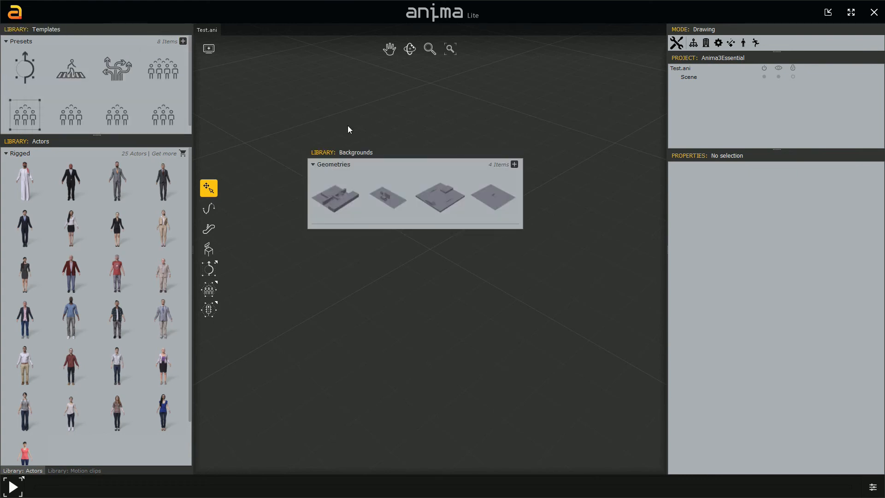
{"action": "mouse_move", "coordinate": [443, 158]}
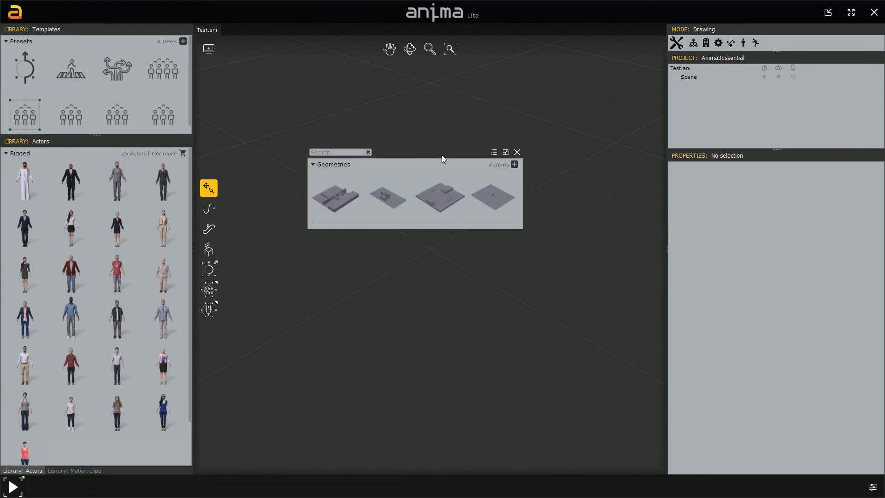
{"action": "left_click", "coordinate": [518, 153]}
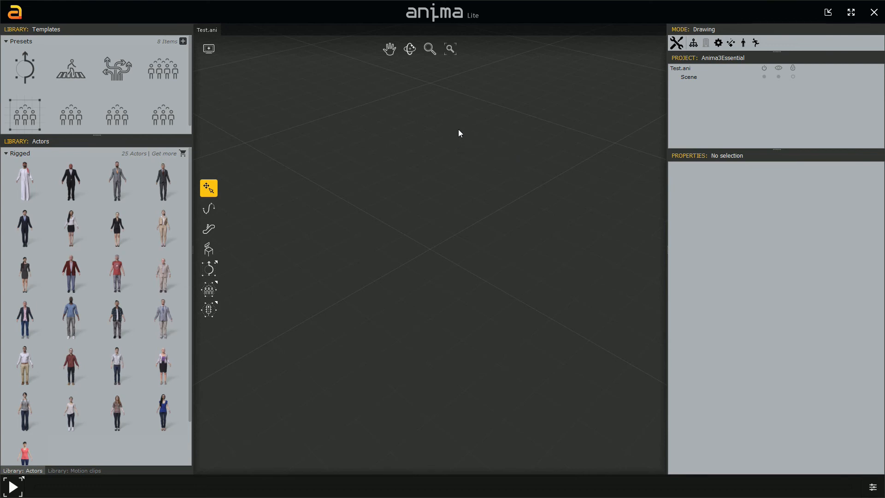
- Restore the default workspace layout and close the docked Backgrounds library
{"action": "left_click", "coordinate": [19, 13]}
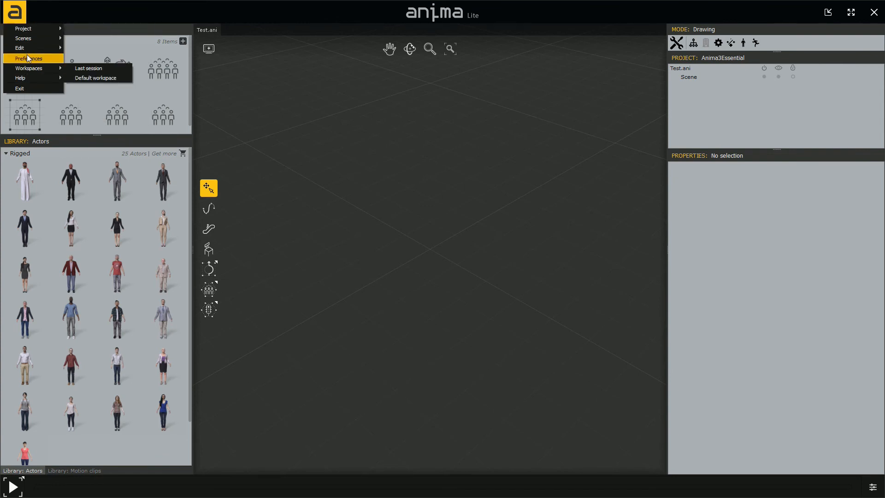
{"action": "mouse_move", "coordinate": [27, 69]}
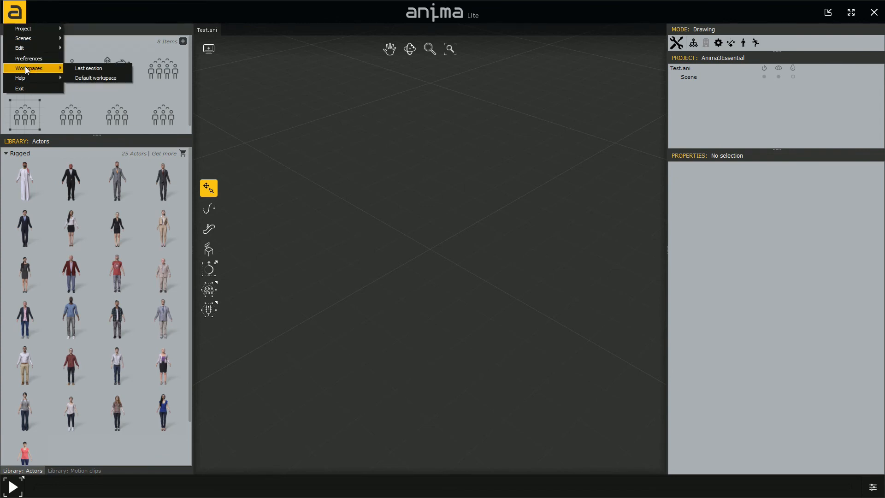
{"action": "left_click", "coordinate": [80, 78]}
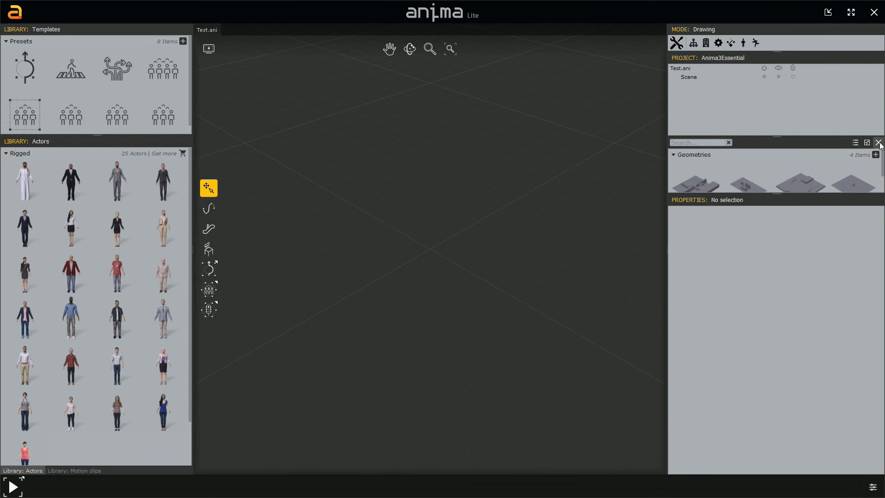
{"action": "left_click", "coordinate": [879, 143]}
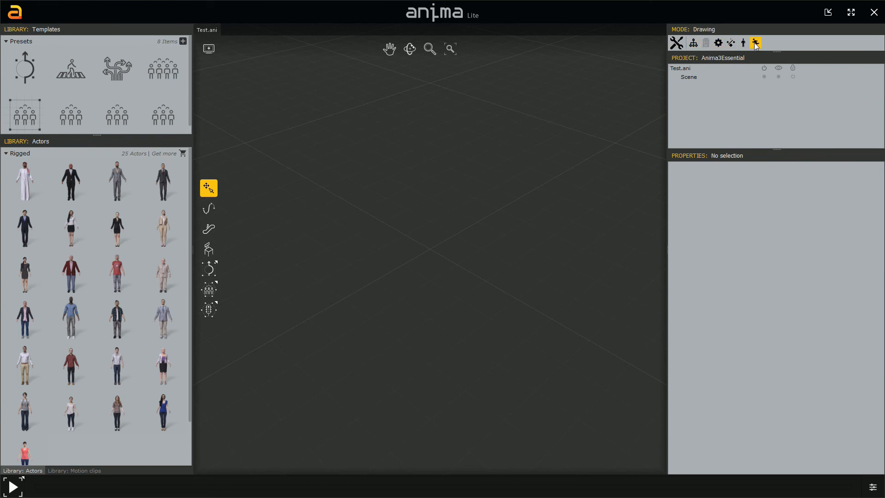
- Show the Backgrounds library again and group it with the Templates library
{"action": "left_click", "coordinate": [706, 44]}
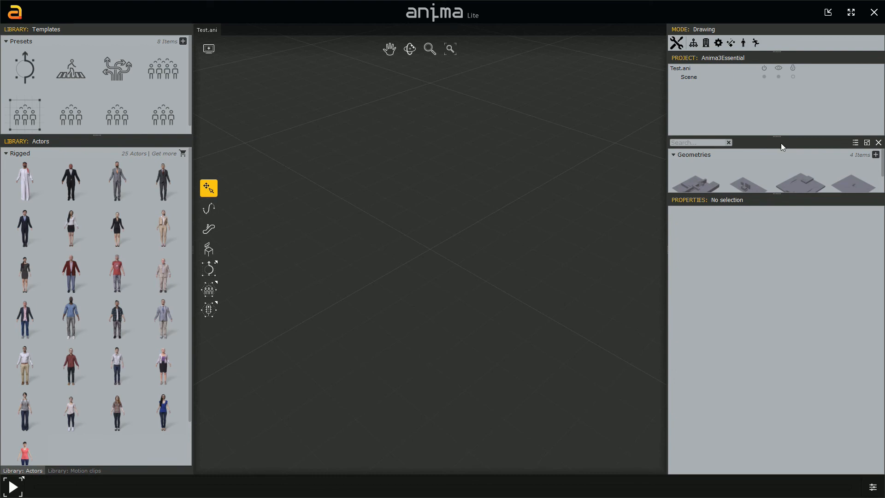
{"action": "left_click_drag", "start_coordinate": [791, 144], "coordinate": [117, 48]}
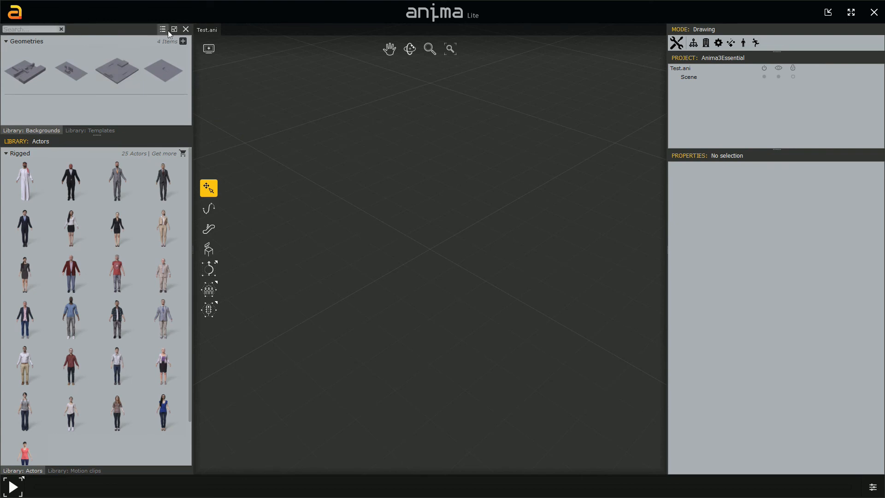
- Close the grouped Backgrounds library, show it again, and bring it in front of Templates
{"action": "left_click", "coordinate": [186, 29]}
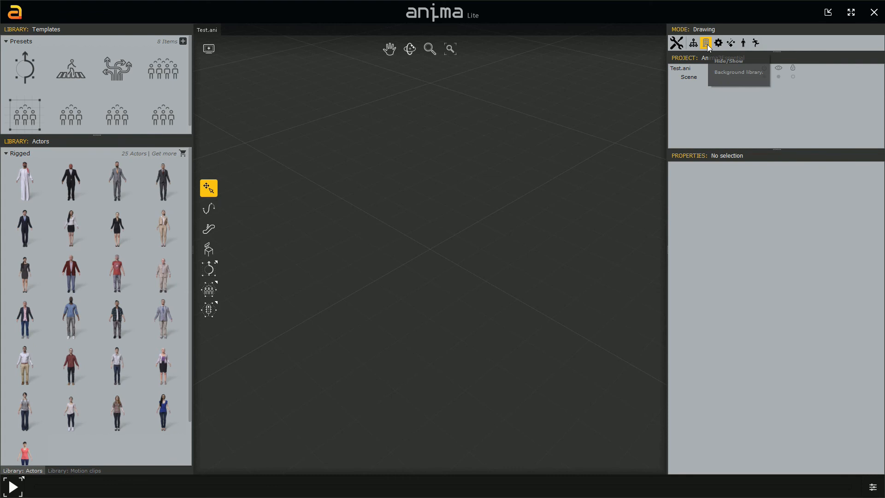
{"action": "left_click", "coordinate": [706, 43]}
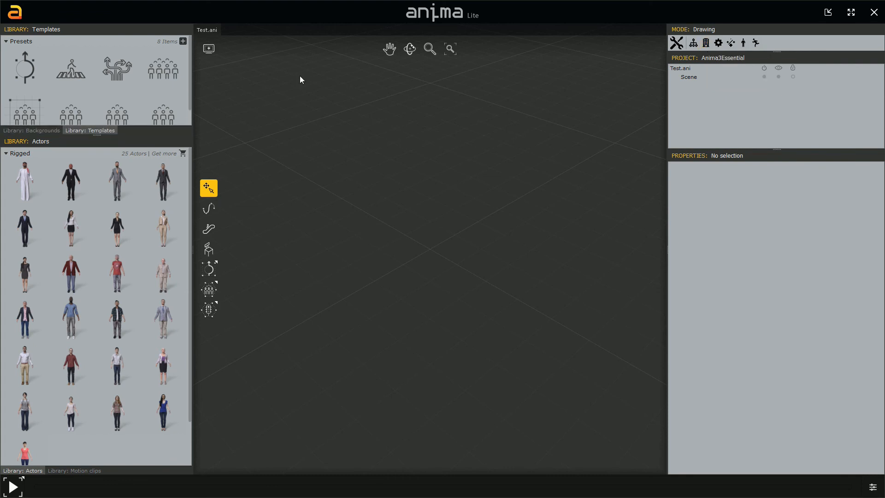
{"action": "left_click", "coordinate": [50, 131]}
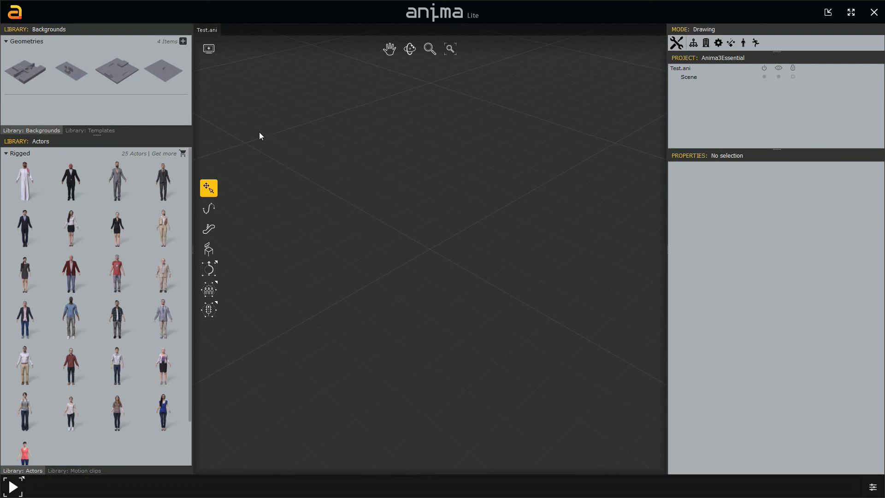
- Search the Actors library for "wom"
{"action": "mouse_move", "coordinate": [95, 31]}
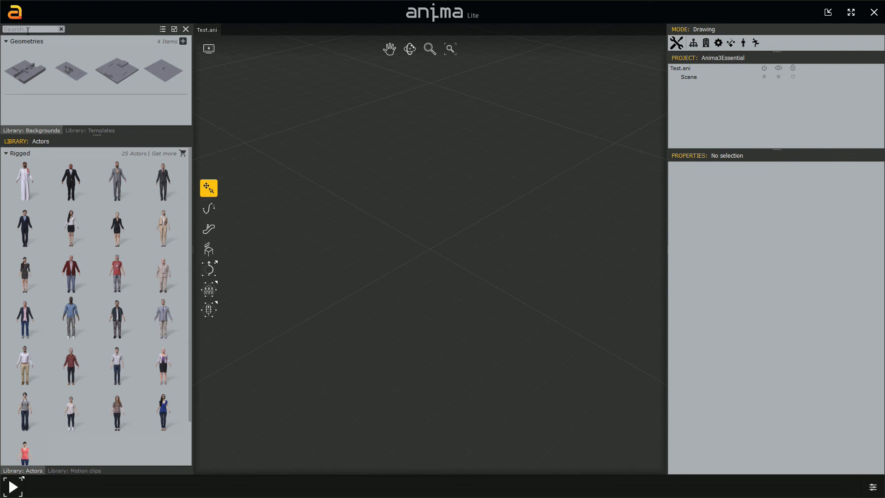
{"action": "mouse_move", "coordinate": [59, 140]}
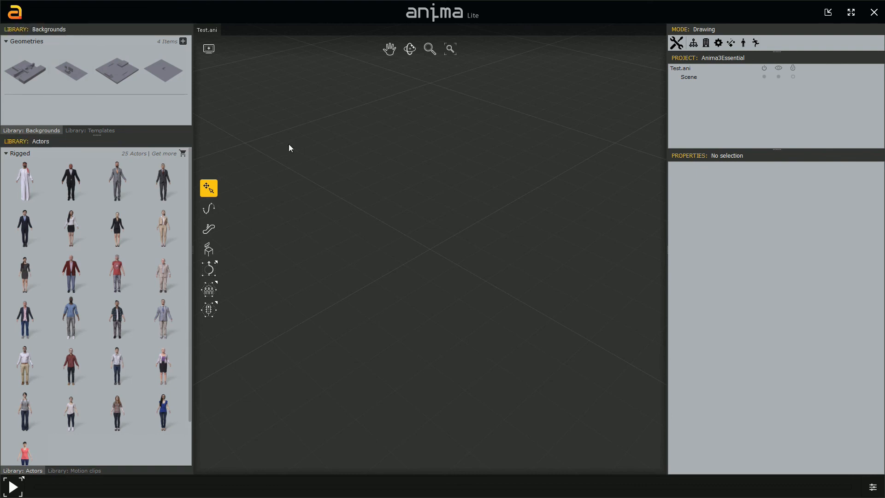
{"action": "mouse_move", "coordinate": [766, 159]}
{"action": "mouse_move", "coordinate": [754, 31]}
{"action": "mouse_move", "coordinate": [731, 154]}
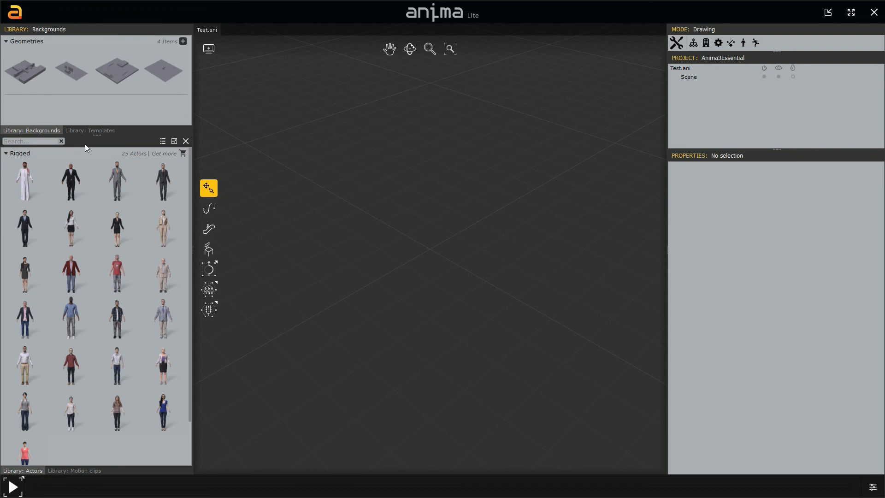
{"action": "left_click", "coordinate": [46, 141]}
{"action": "type", "text": "w"}
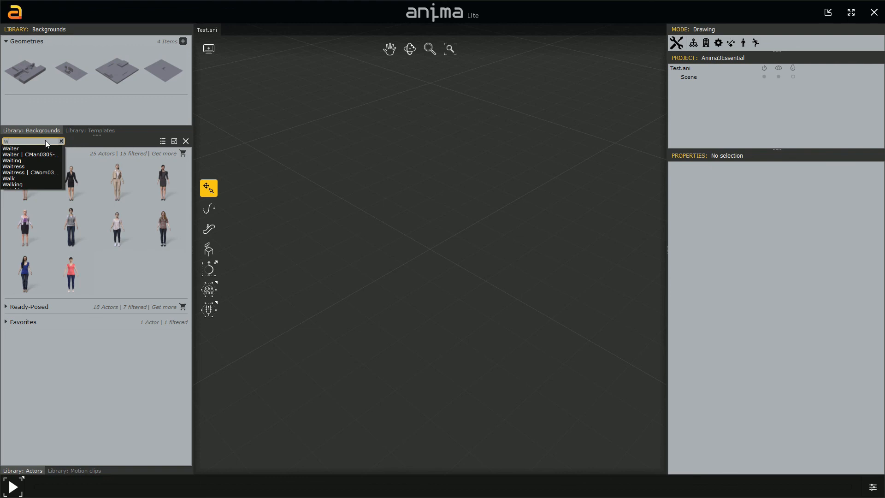
{"action": "type", "text": "om"}
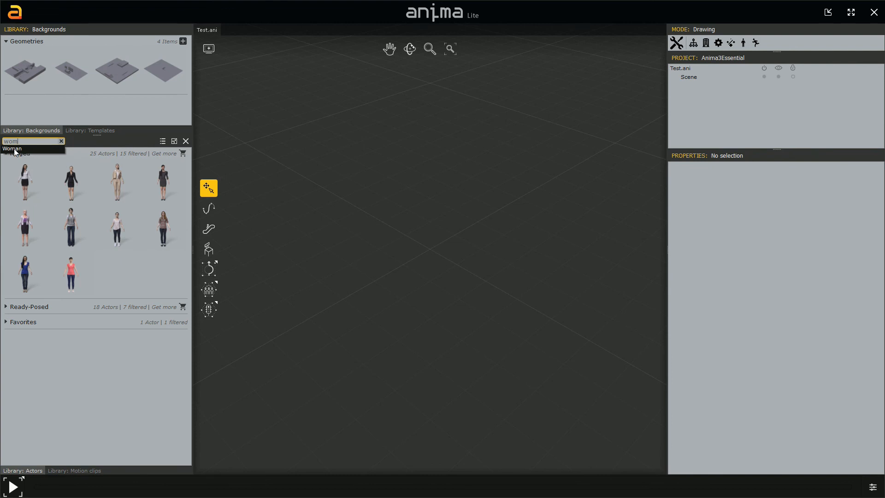
- Clear the Actors library search to list all actors again
{"action": "left_click", "coordinate": [29, 140]}
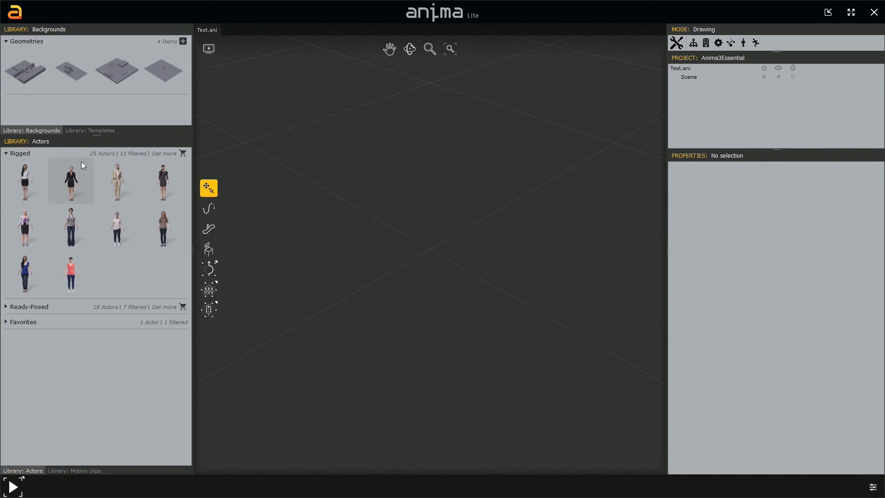
{"action": "mouse_move", "coordinate": [69, 140]}
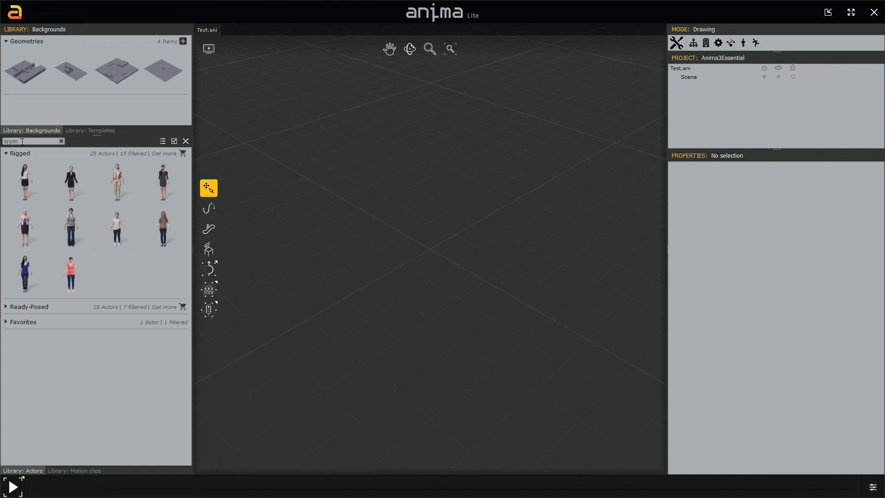
{"action": "left_click", "coordinate": [60, 141]}
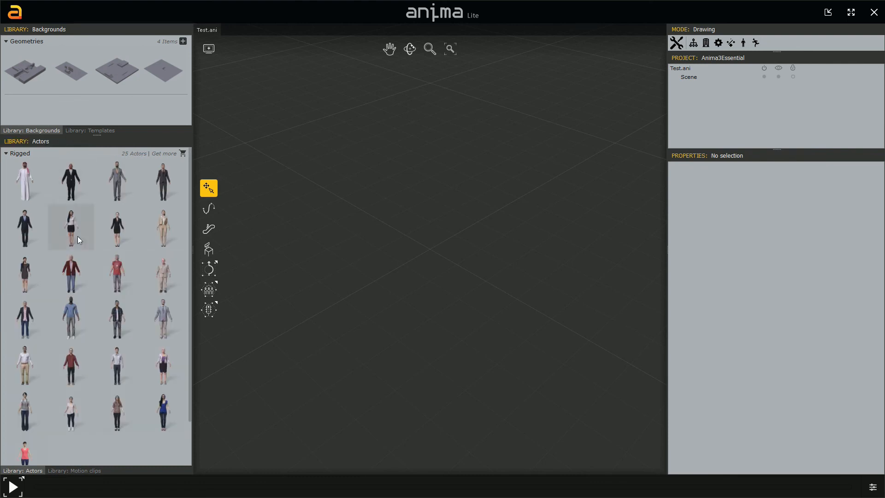